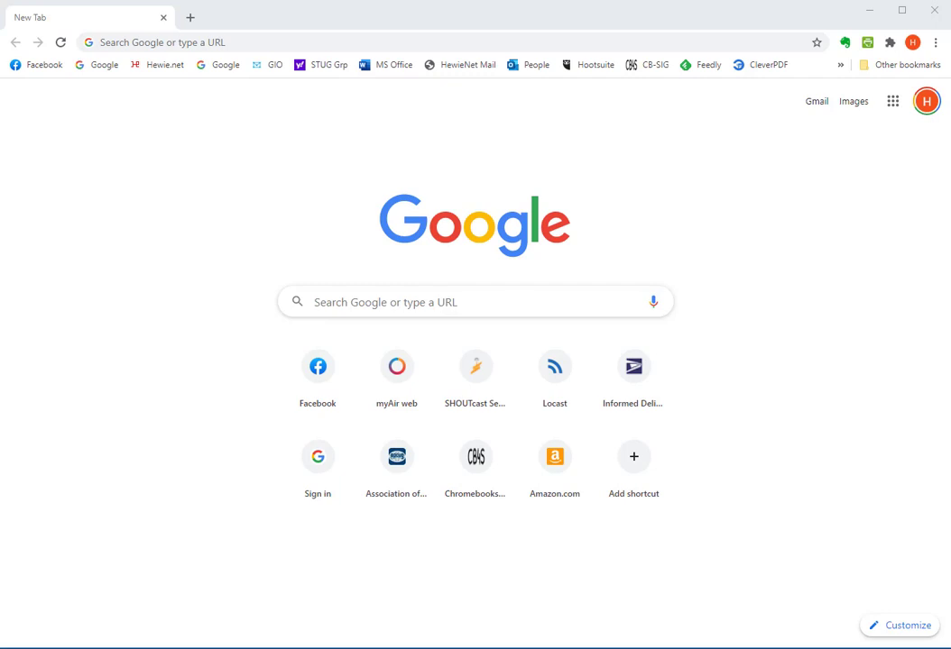
# - Open Word from the Microsoft Office home page and create a new blank document
pyautogui.click(397, 67)
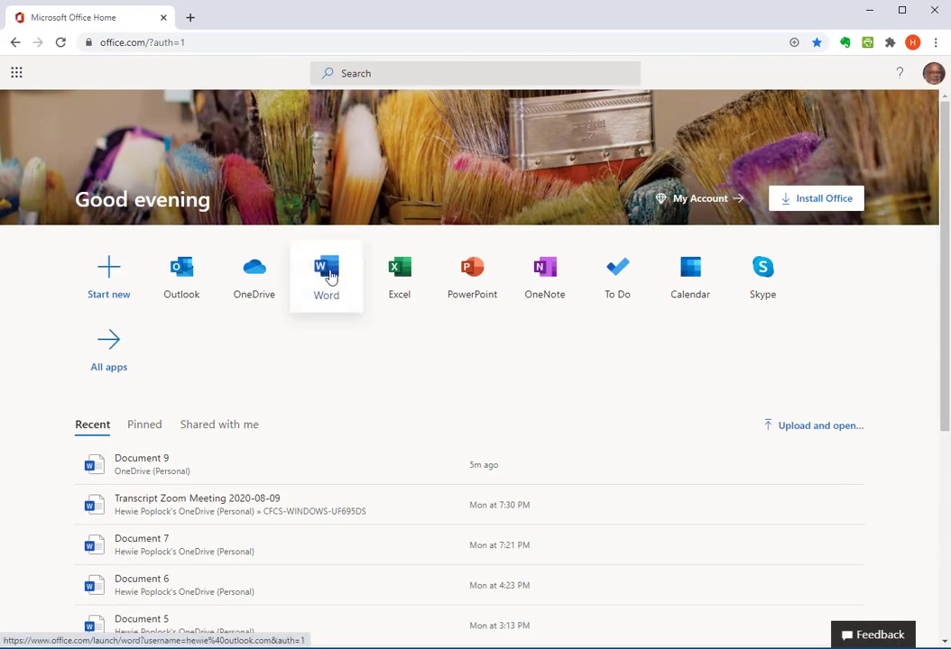
pyautogui.click(330, 276)
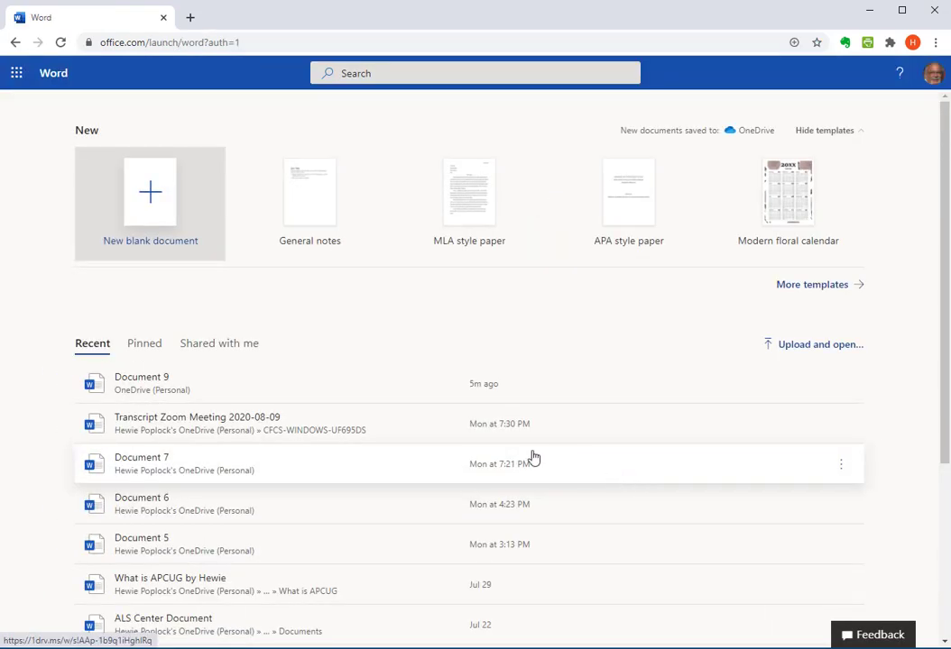
pyautogui.click(153, 208)
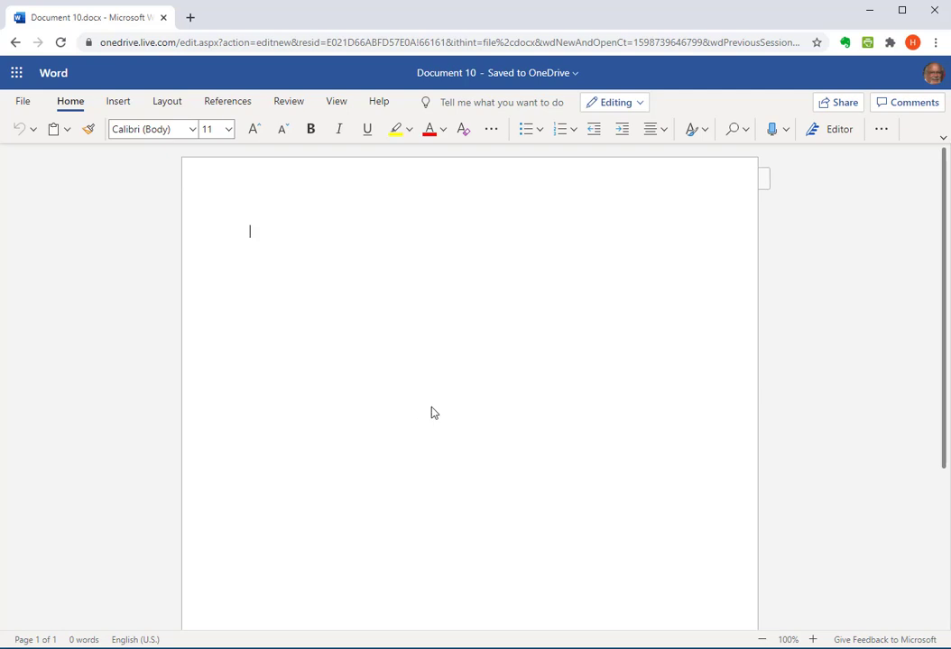
# - Dictate an introductory sentence and a paragraph describing the US nonprofit television streaming service into the document, and stop dictation
pyautogui.click(785, 131)
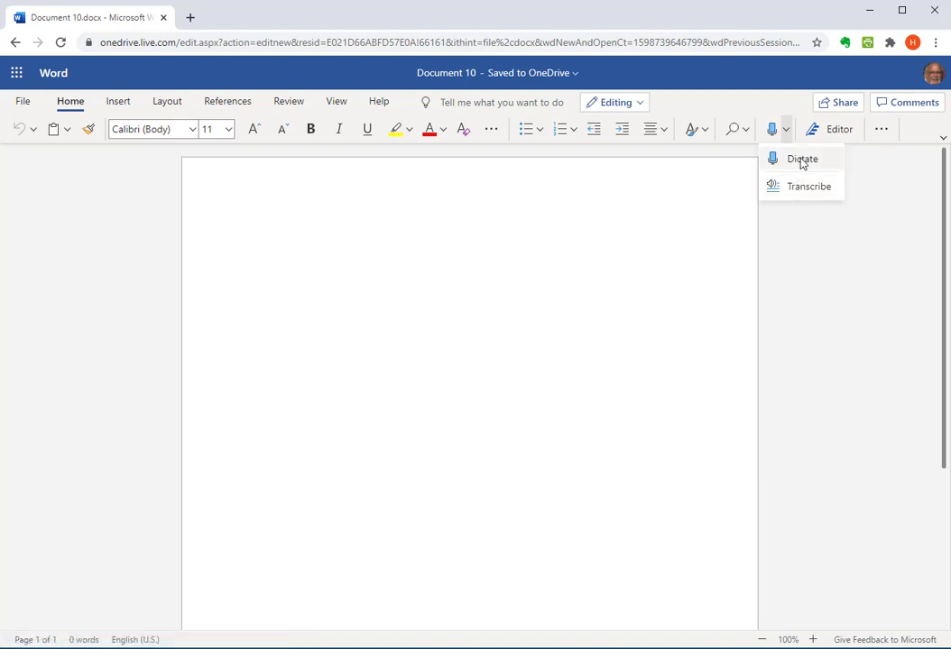
pyautogui.click(802, 159)
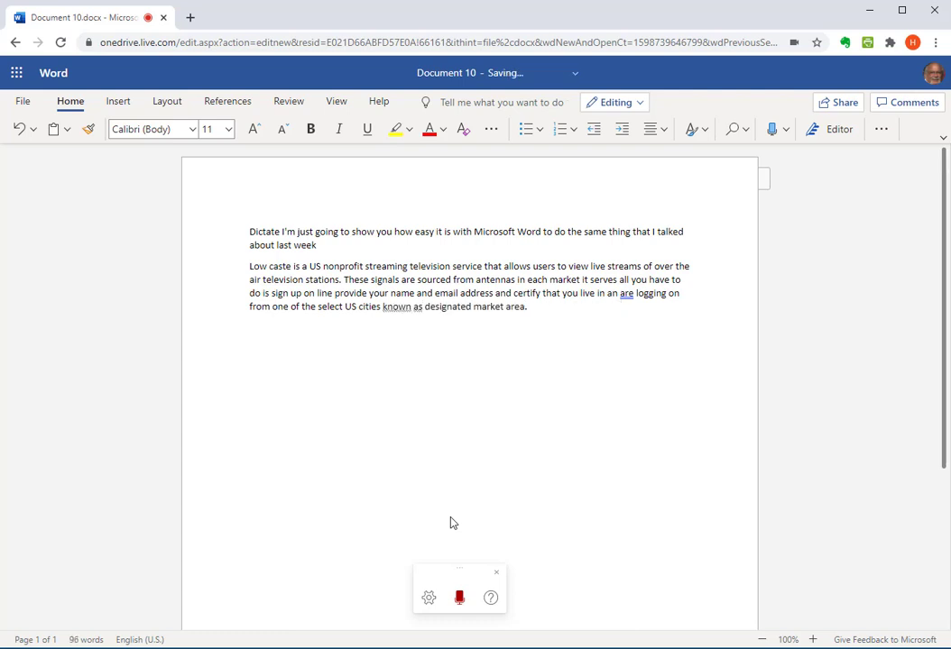
pyautogui.click(460, 600)
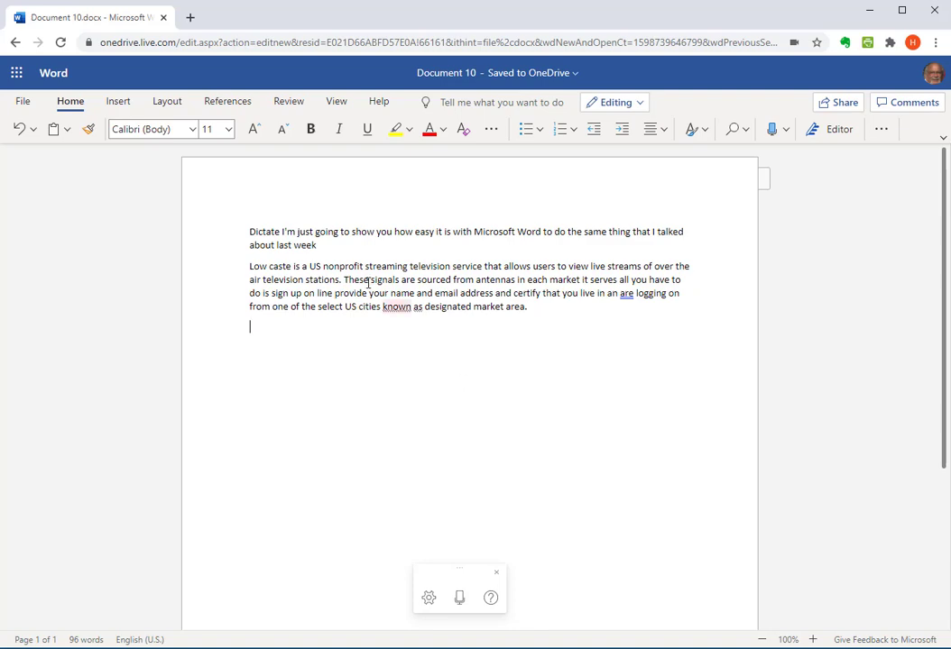
# - Create another blank document and upload "sample clip for transcribe.mp4" for transcription
pyautogui.click(23, 103)
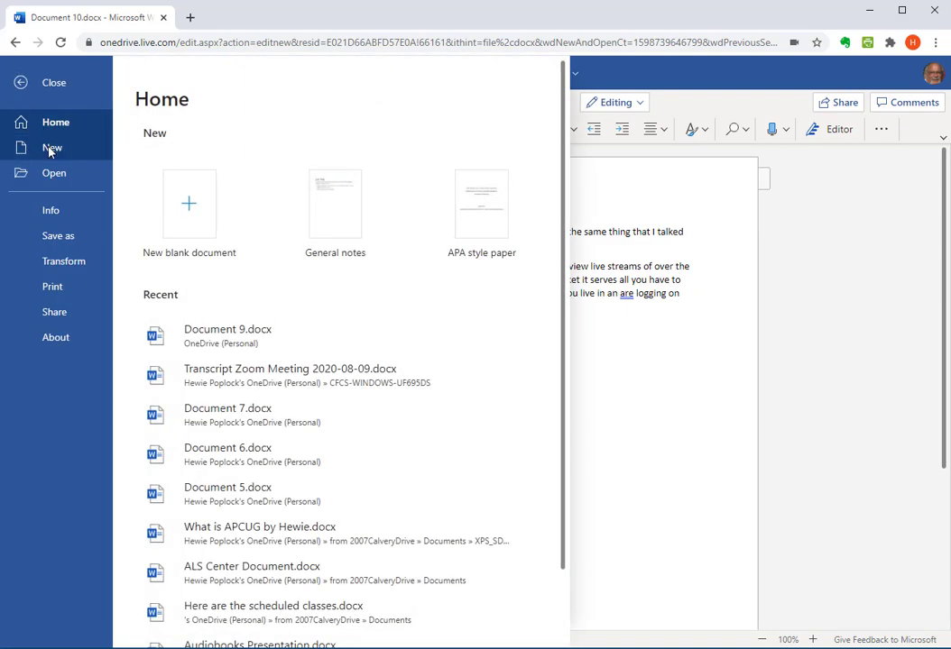
pyautogui.click(191, 213)
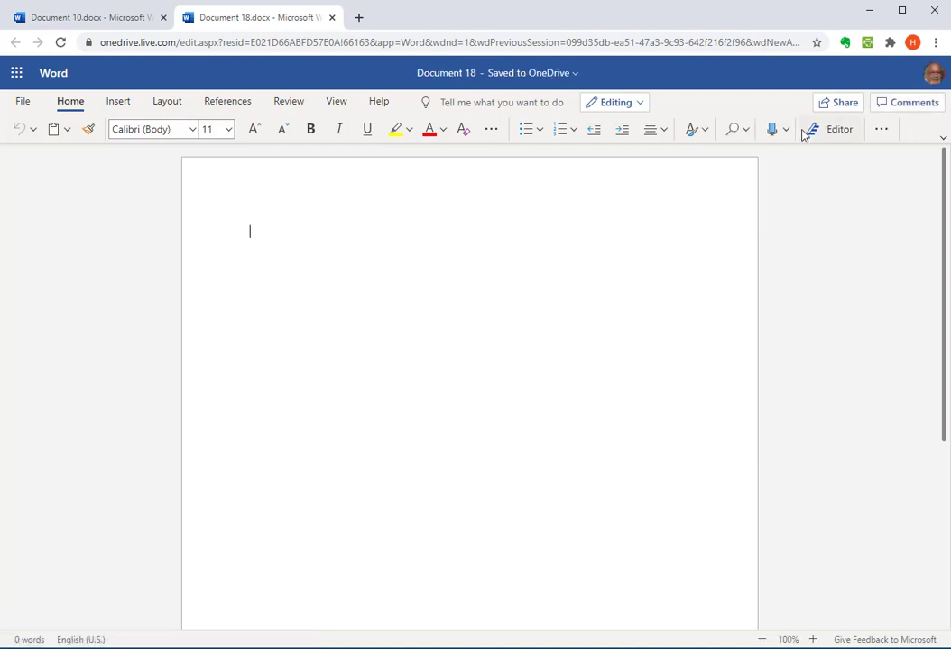
pyautogui.click(787, 130)
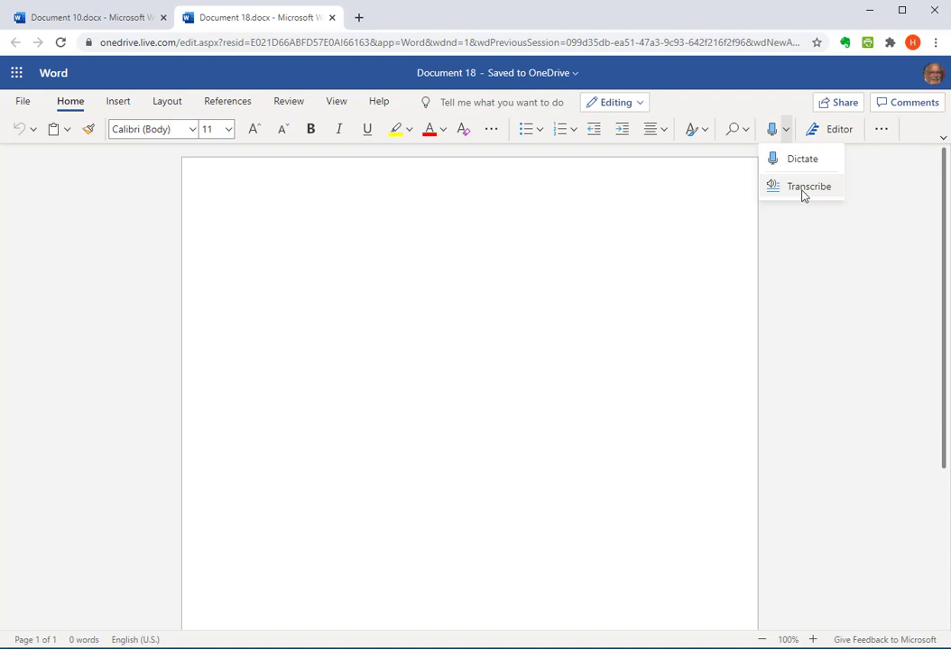
pyautogui.click(804, 196)
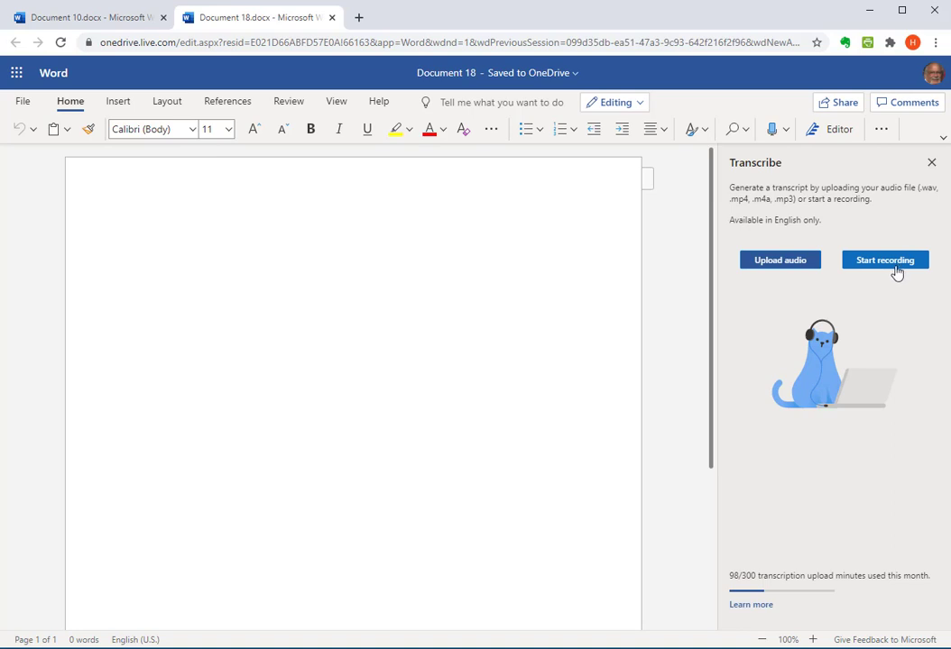
pyautogui.click(783, 269)
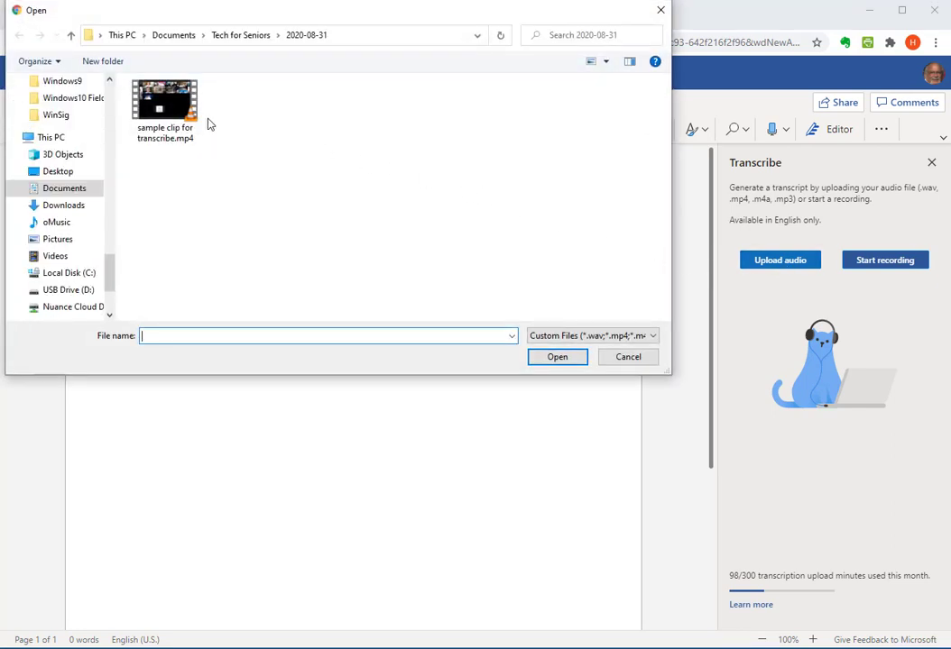
pyautogui.click(558, 359)
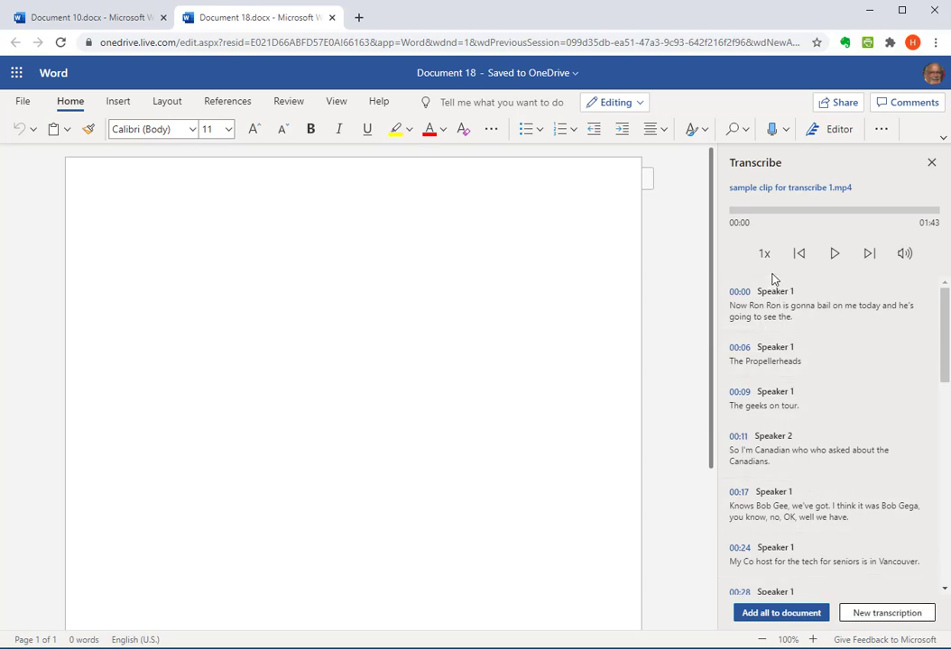
# - Play about the first 25 seconds of the transcribed clip and pause it
pyautogui.click(834, 256)
pyautogui.click(834, 256)
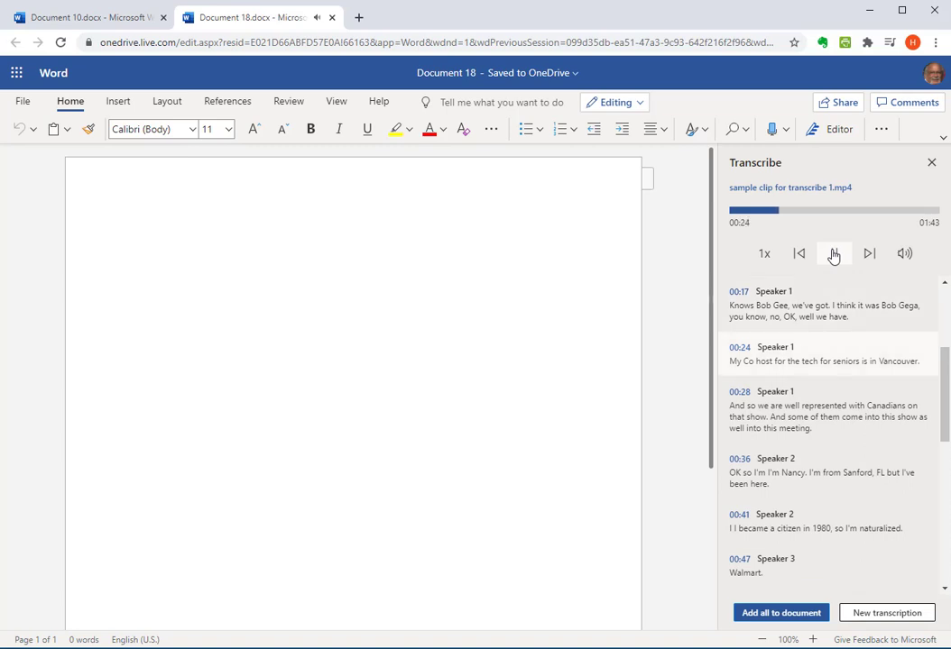
pyautogui.click(833, 255)
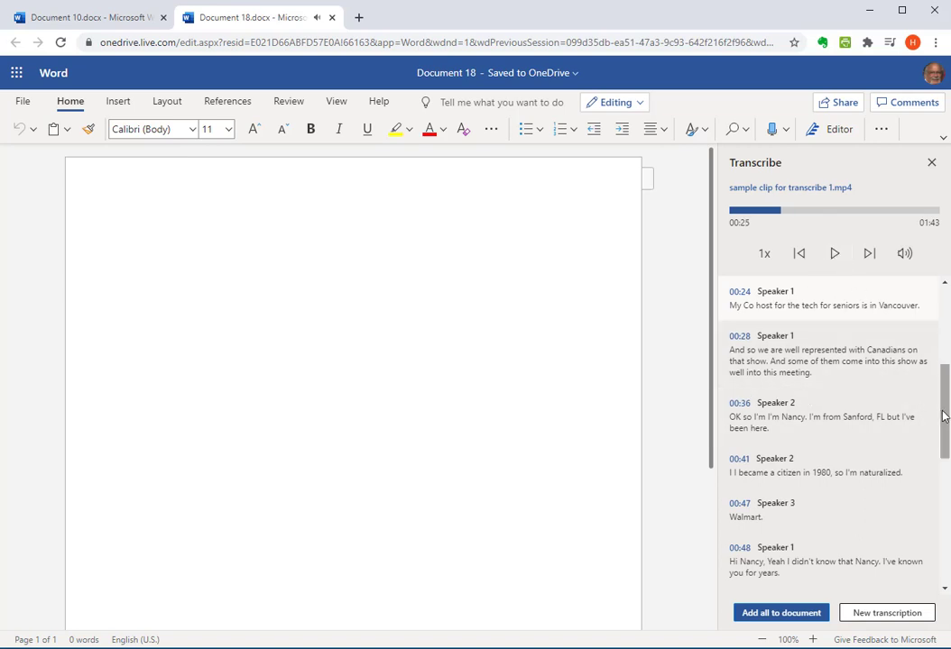
# - Rename Speaker 1 to the host's first name in the 00:00 section, applying the change to all Speaker 1 sections
pyautogui.moveTo(946, 412); pyautogui.dragTo(941, 324)
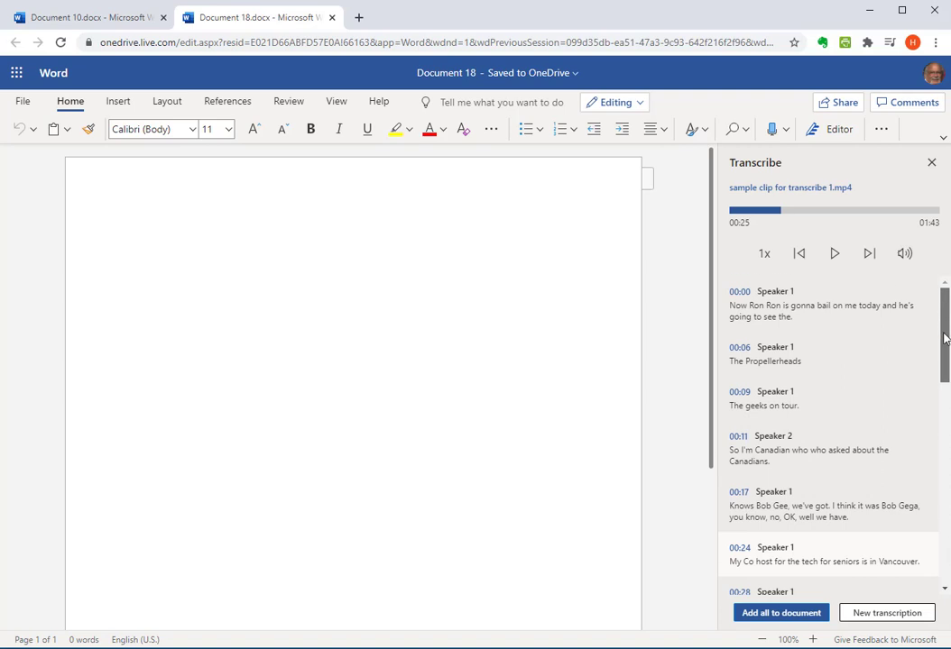
pyautogui.moveTo(942, 331)
pyautogui.mouseDown()
pyautogui.moveTo(945, 467)
pyautogui.moveTo(940, 288)
pyautogui.mouseUp()
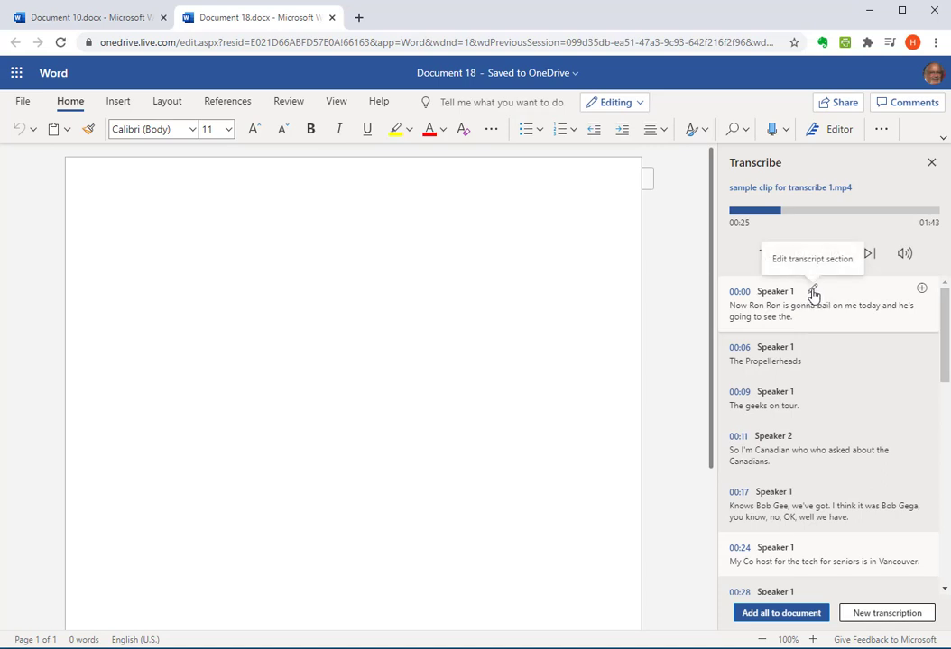
pyautogui.click(814, 292)
pyautogui.moveTo(807, 290); pyautogui.dragTo(760, 291)
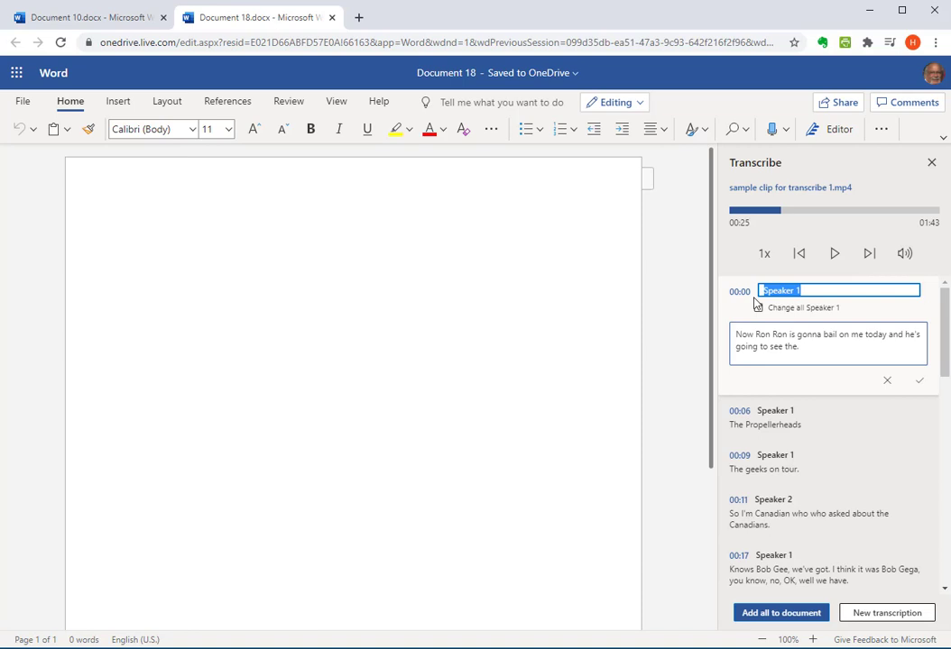
pyautogui.write('Hewie')
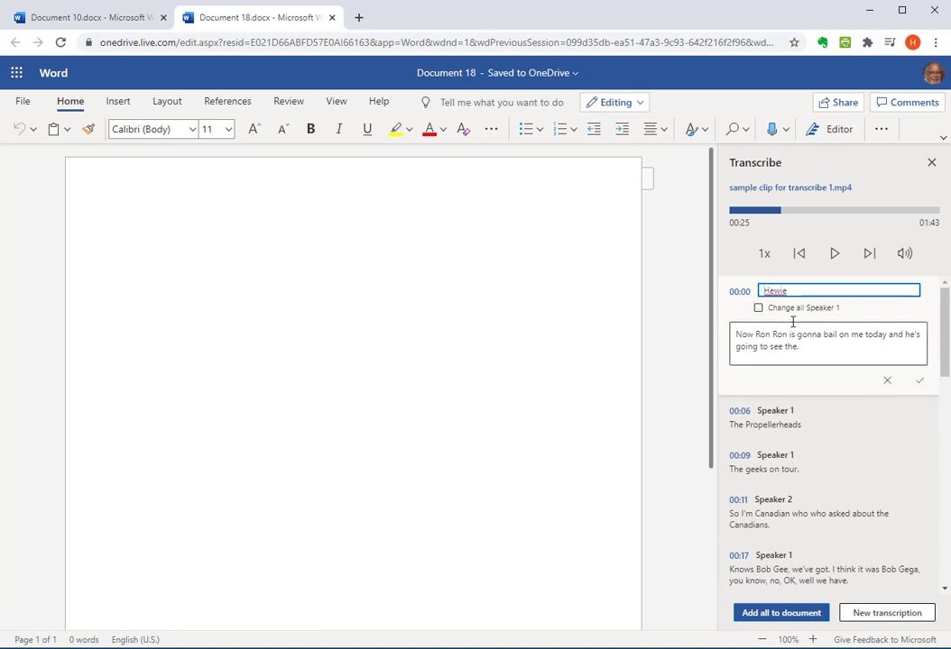
pyautogui.click(759, 308)
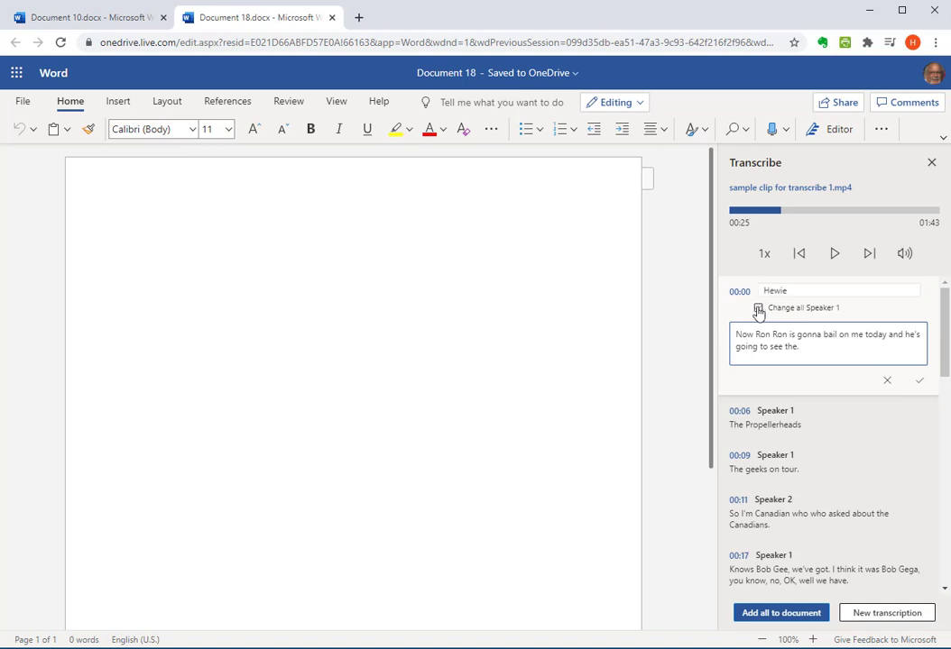
pyautogui.click(759, 308)
pyautogui.click(919, 382)
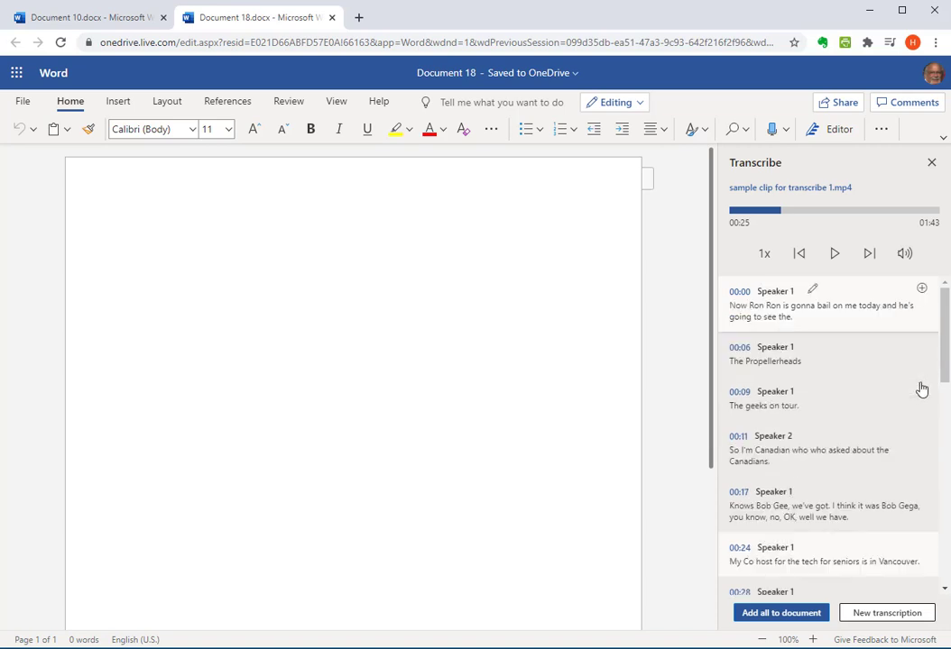
# - Rename Speaker 2 to that participant's first name in the 00:11 section, applying the change to all Speaker 2 sections
pyautogui.click(814, 436)
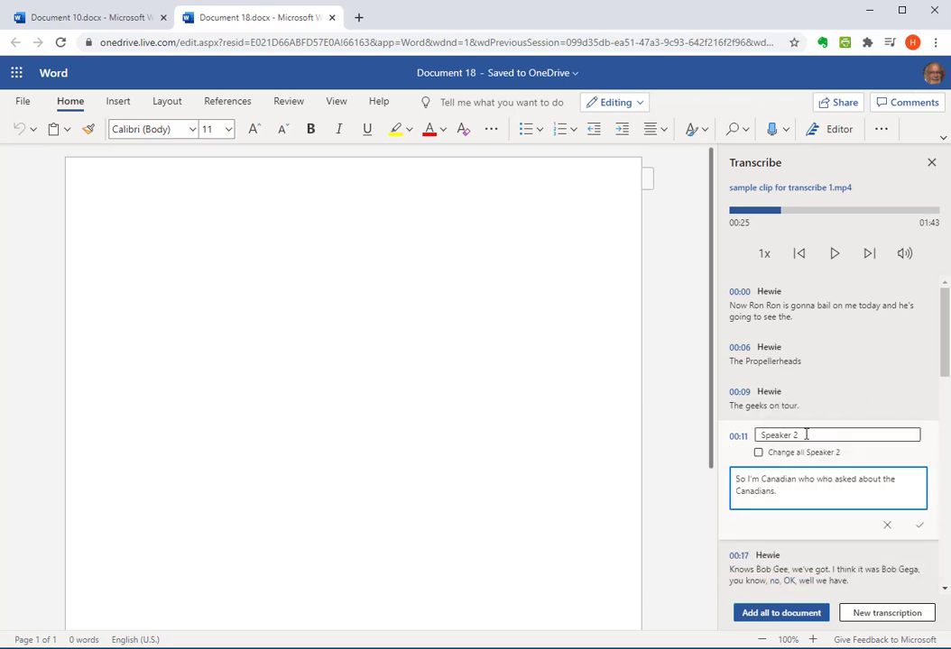
pyautogui.moveTo(814, 436); pyautogui.dragTo(720, 416)
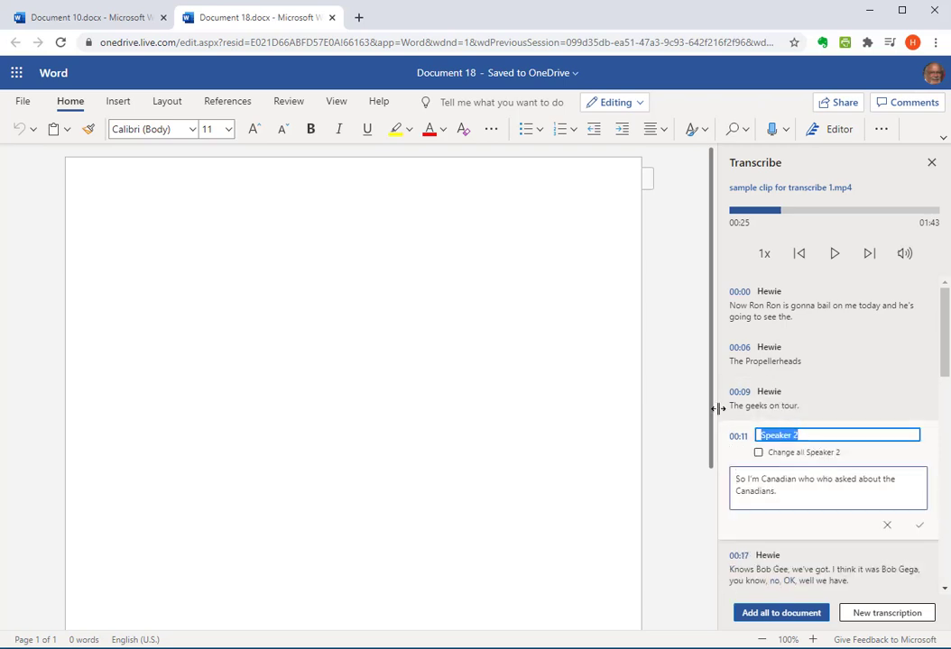
pyautogui.write('Nancy')
pyautogui.click(757, 453)
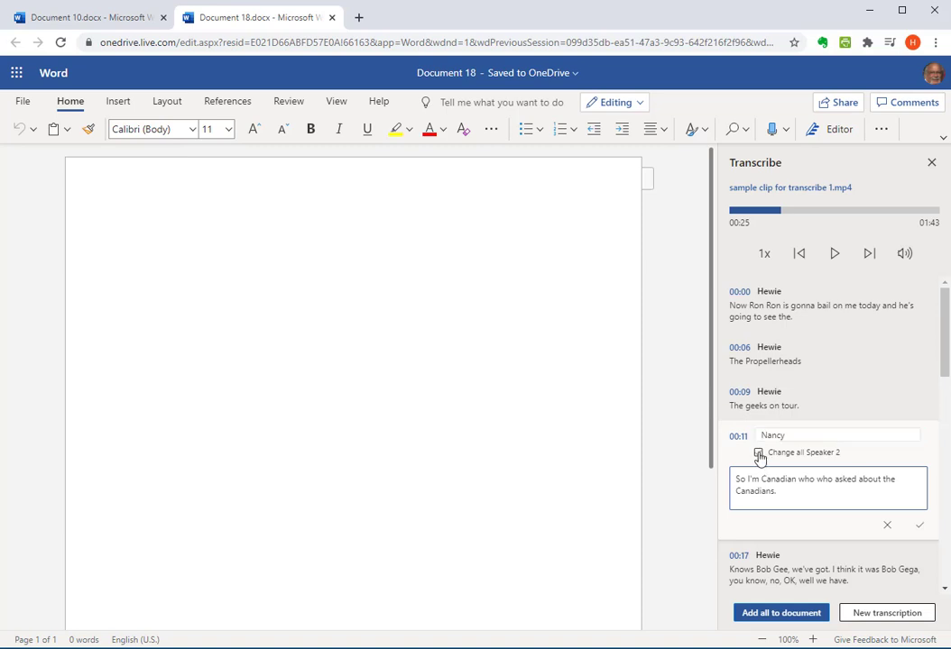
pyautogui.click(920, 530)
# - Rename Speaker 3 to that participant's first name in the 00:47 section, applying the change to all Speaker 3 sections
pyautogui.scroll(-1, 813, 388)
pyautogui.scroll(-3, 813, 397)
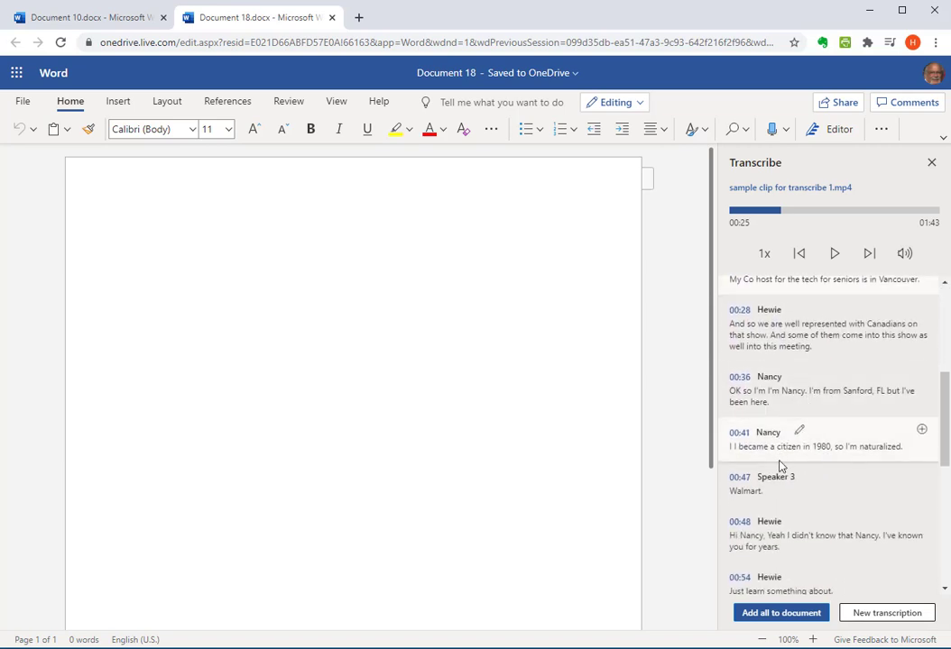
pyautogui.scroll(-1, 778, 460)
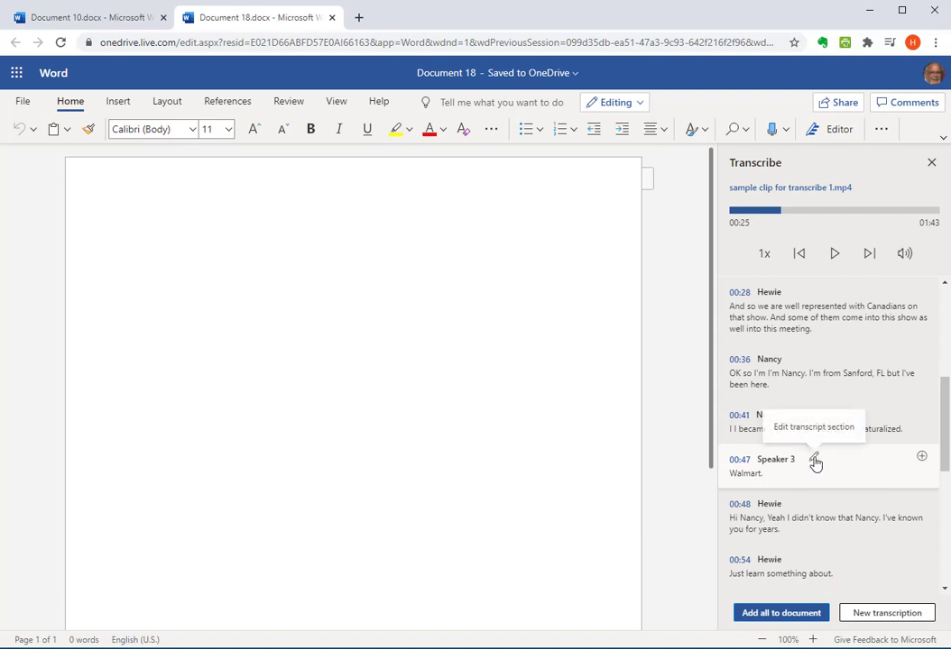
pyautogui.click(813, 460)
pyautogui.moveTo(803, 475); pyautogui.dragTo(758, 476)
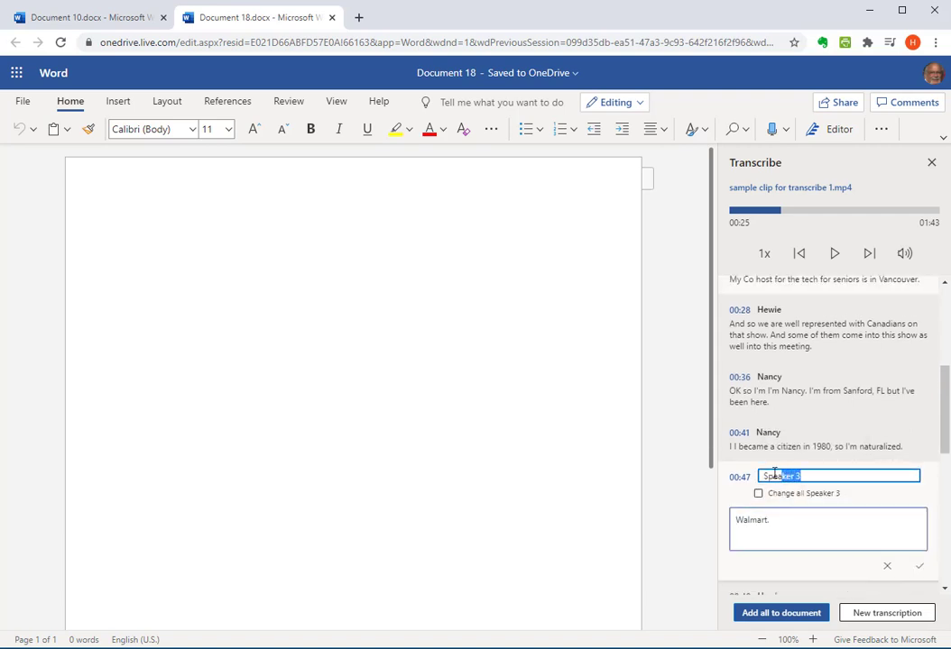
pyautogui.write('Stan')
pyautogui.click(759, 496)
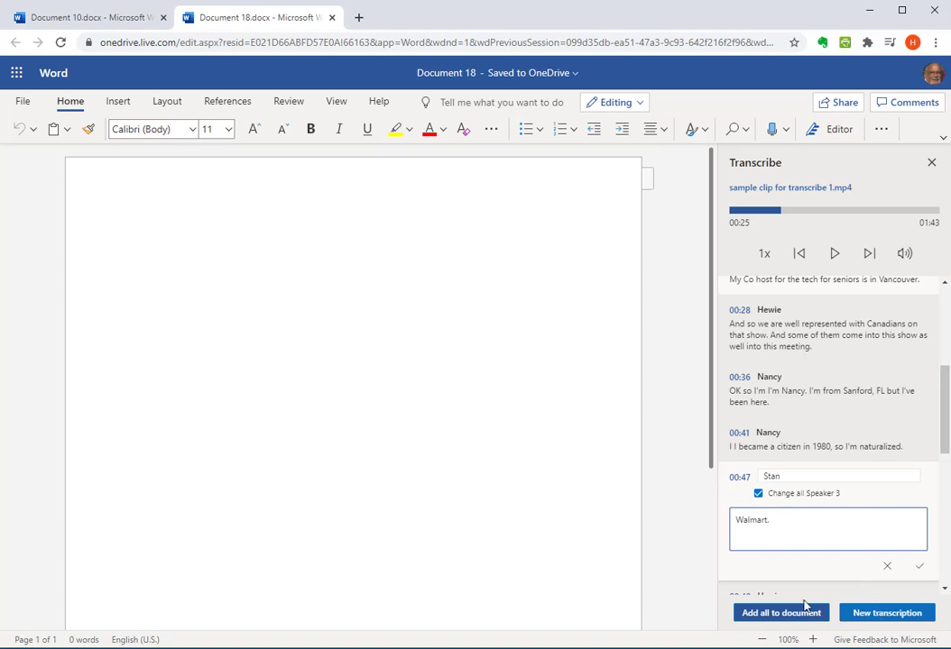
pyautogui.click(922, 571)
# - Review the speaker labels throughout the transcript and play the clip through the 00:47 section to check its wording
pyautogui.scroll(-5, 855, 461)
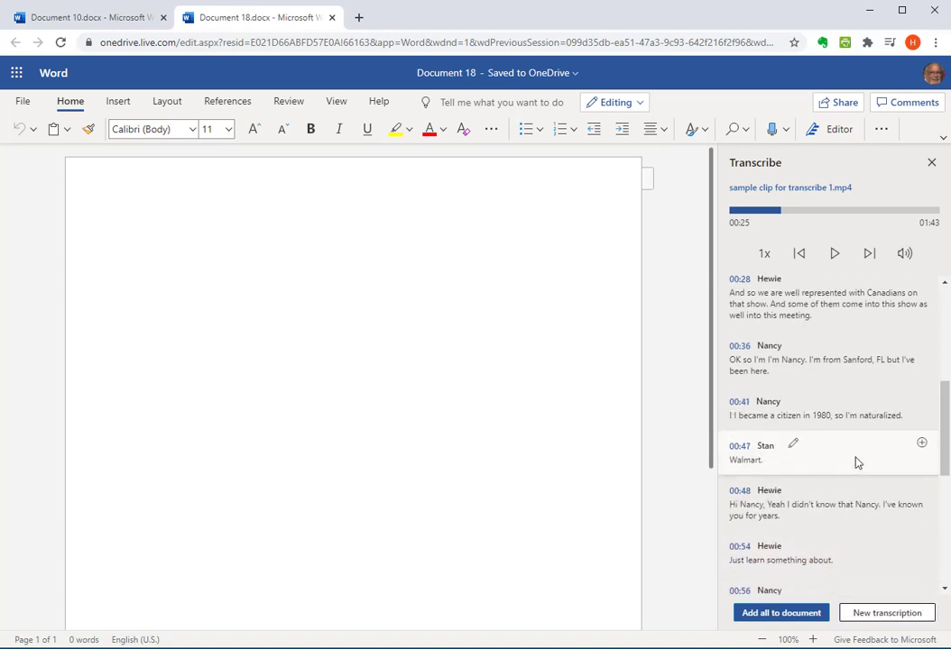
pyautogui.scroll(8, 847, 463)
pyautogui.scroll(2, 835, 455)
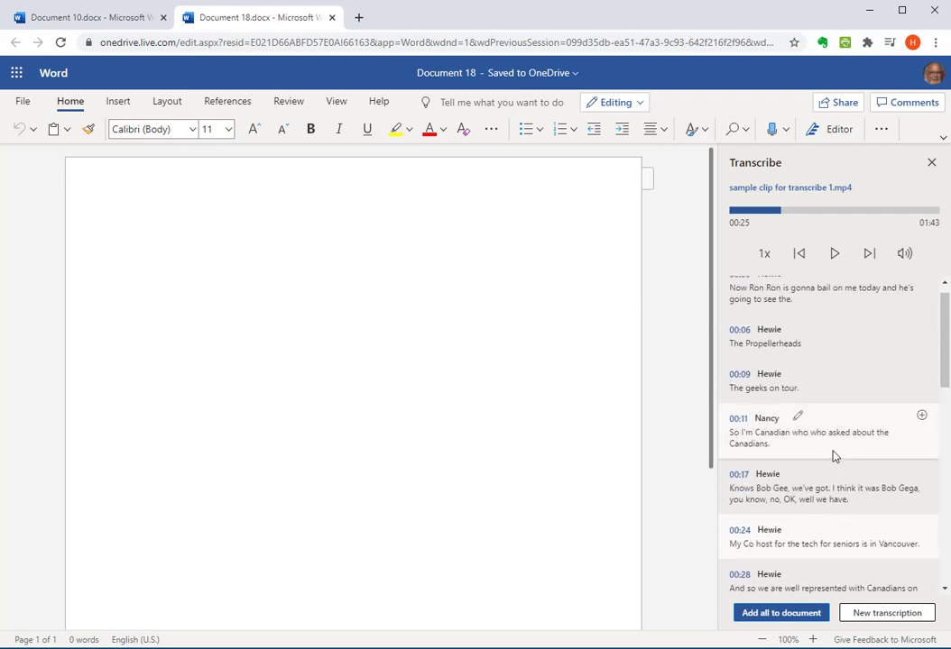
pyautogui.scroll(-5, 807, 428)
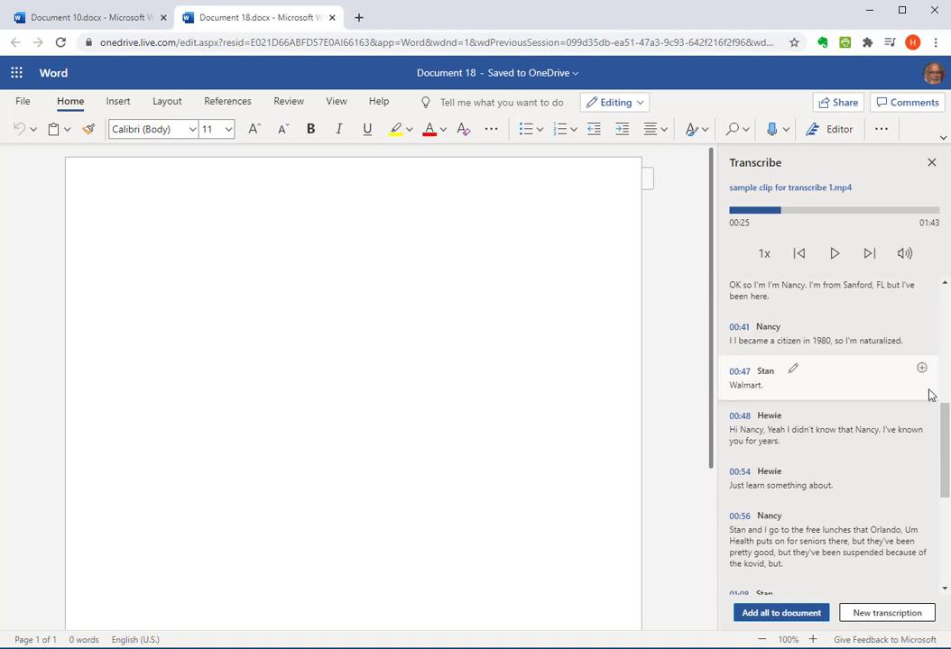
pyautogui.click(835, 255)
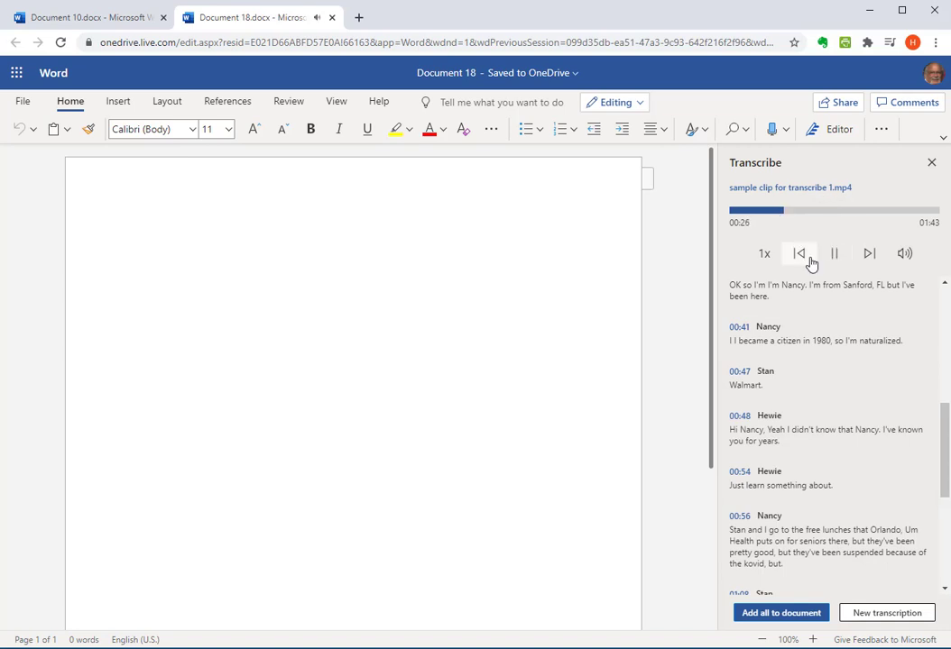
pyautogui.click(793, 214)
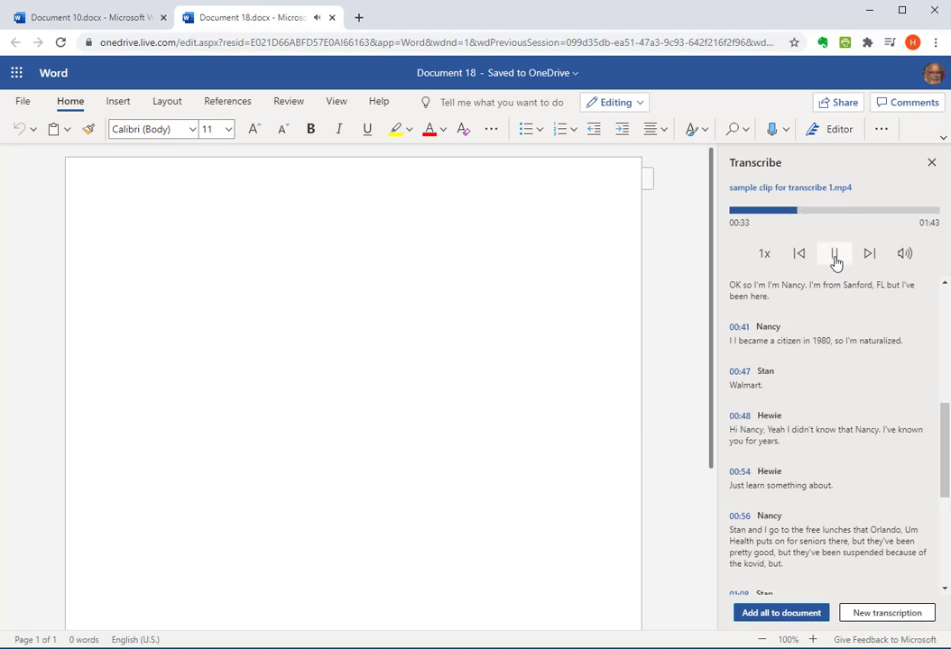
pyautogui.click(834, 255)
pyautogui.click(799, 213)
pyautogui.click(777, 213)
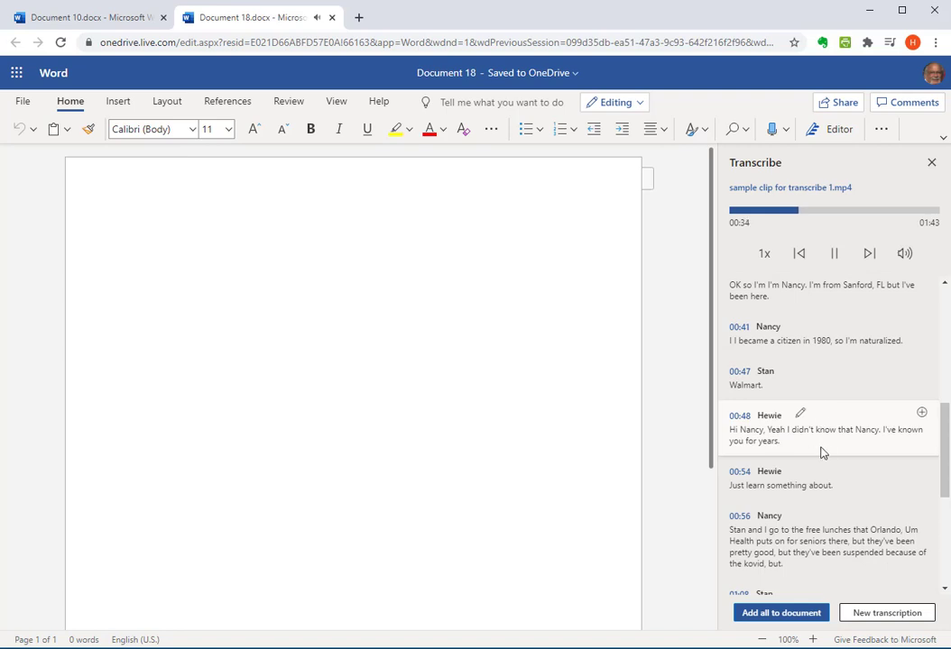
pyautogui.click(836, 256)
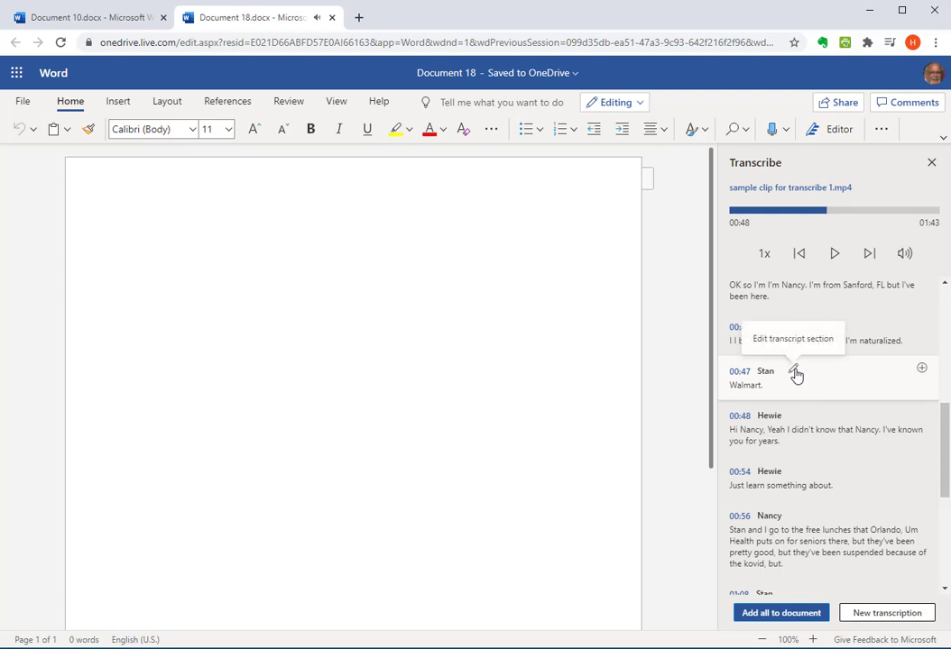
# - Replace the text of the 00:47 transcript section with "I didn't know that"
pyautogui.click(796, 374)
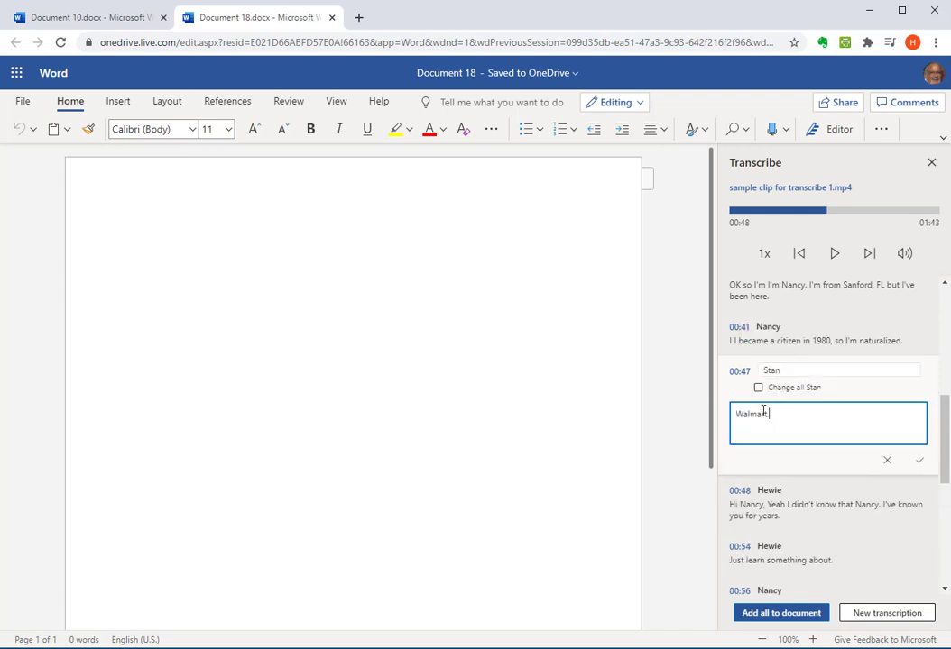
pyautogui.moveTo(772, 414); pyautogui.dragTo(741, 403)
pyautogui.write("I didn't know that")
pyautogui.click(917, 466)
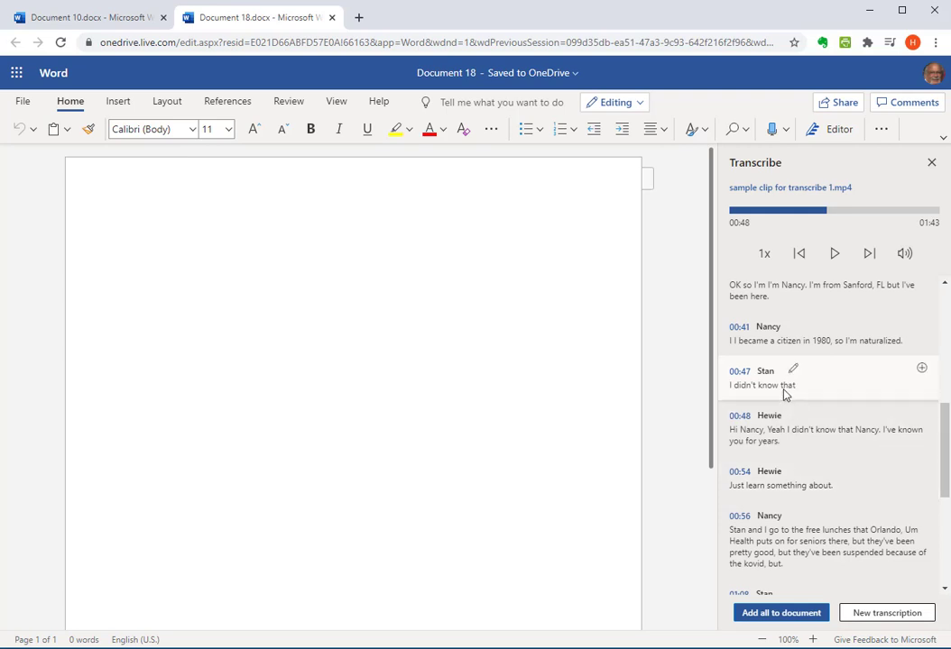
# - Add the entire transcript to the document and look through the inserted text
pyautogui.click(781, 614)
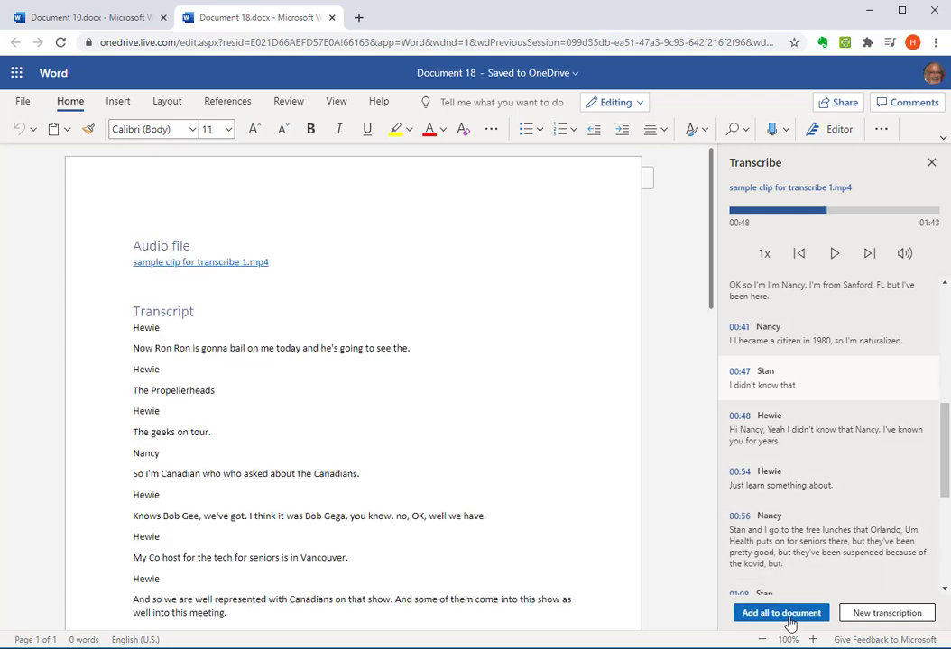
pyautogui.scroll(10, 424, 555)
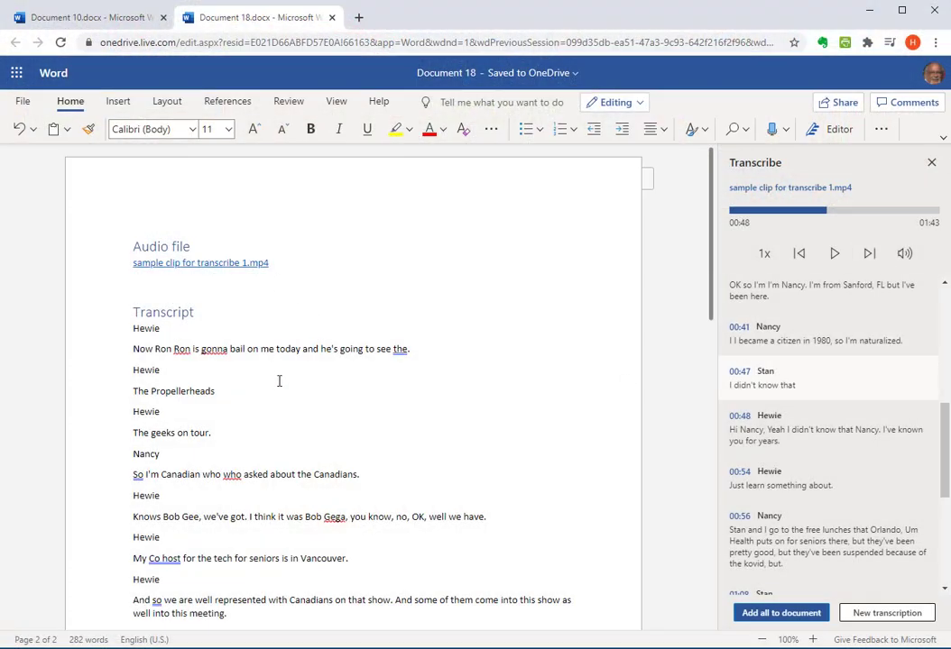
pyautogui.scroll(-9, 278, 381)
pyautogui.scroll(-5, 287, 416)
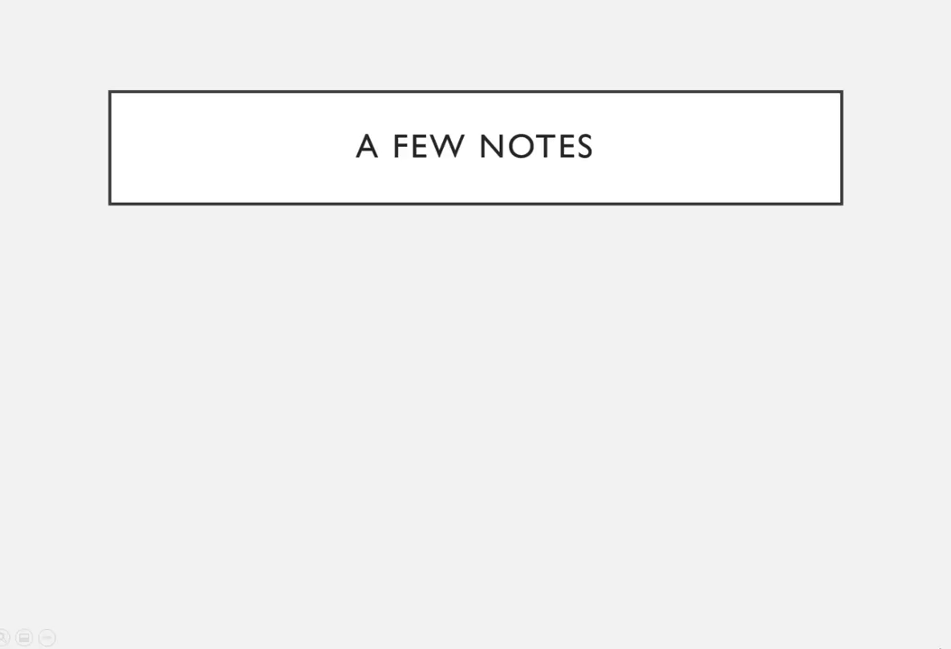
pyautogui.click(896, 604)
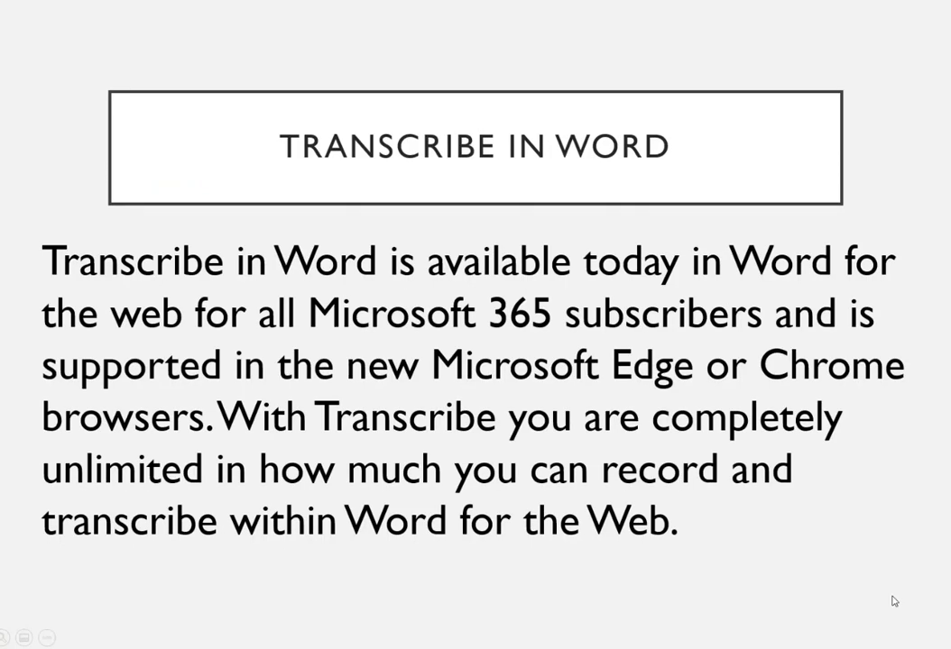